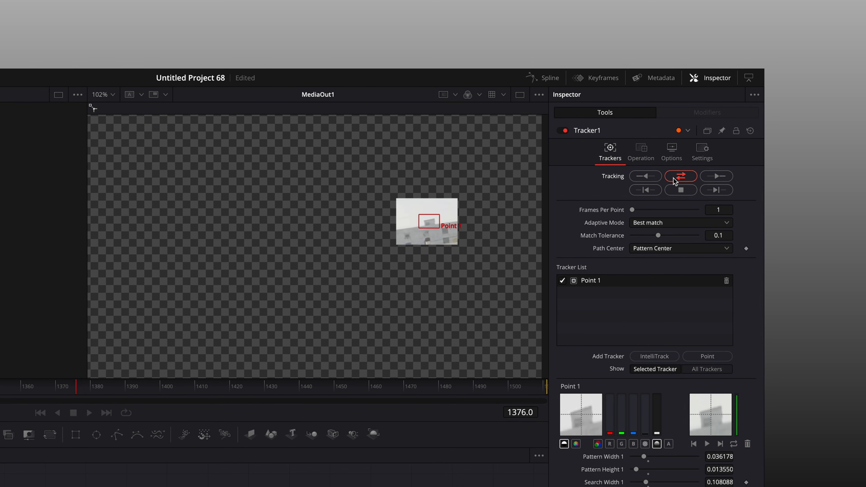
# Finish tracking Point 1 through the shot.
pyautogui.click(682, 191)
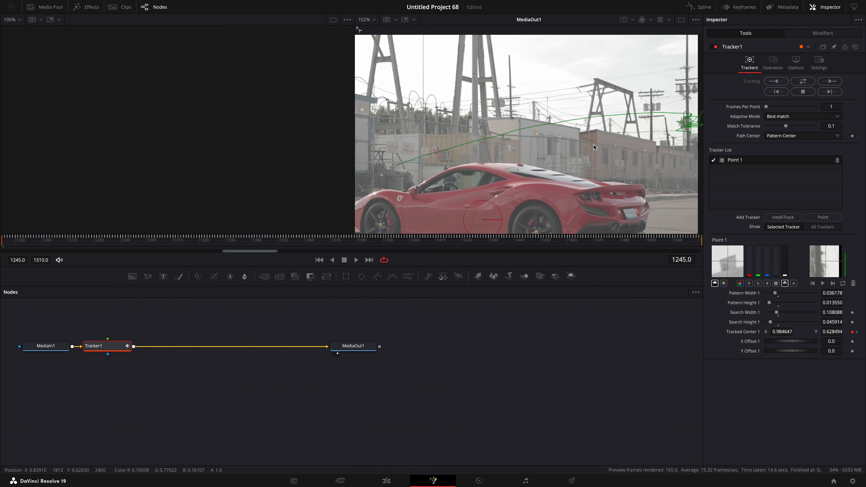
pyautogui.moveTo(21, 240); pyautogui.dragTo(191, 257)
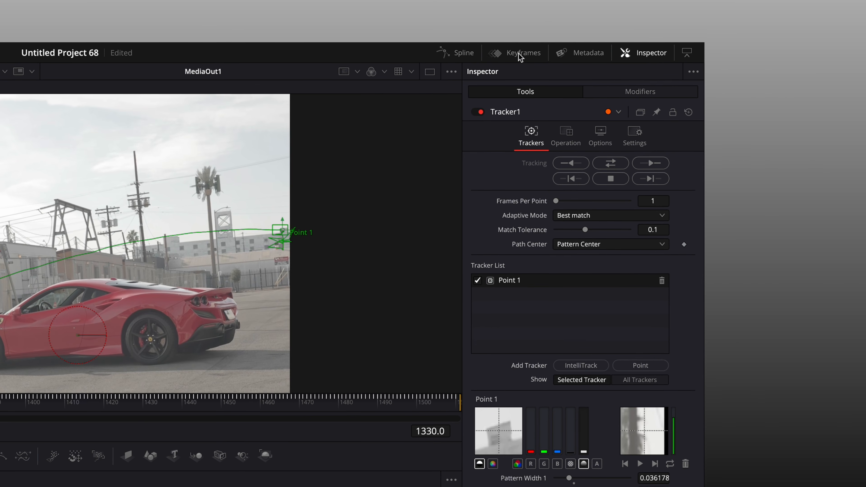
# Review the tracked path and its keyframes across the shot.
pyautogui.click(513, 52)
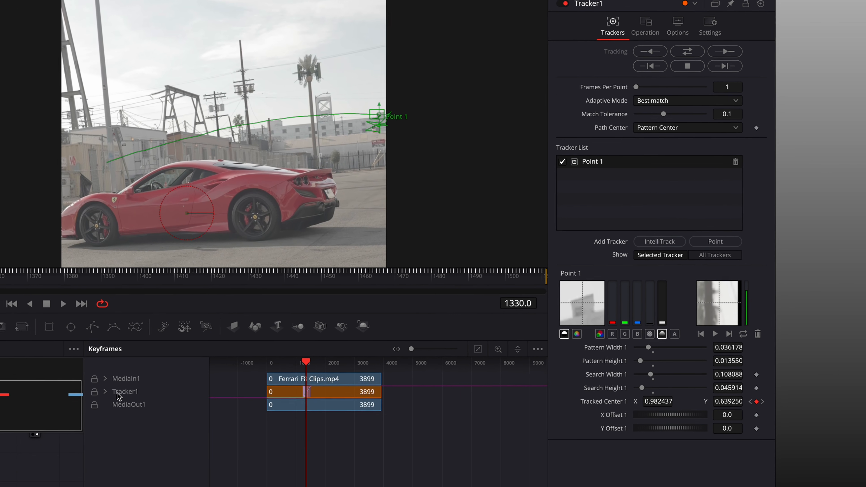
pyautogui.click(105, 392)
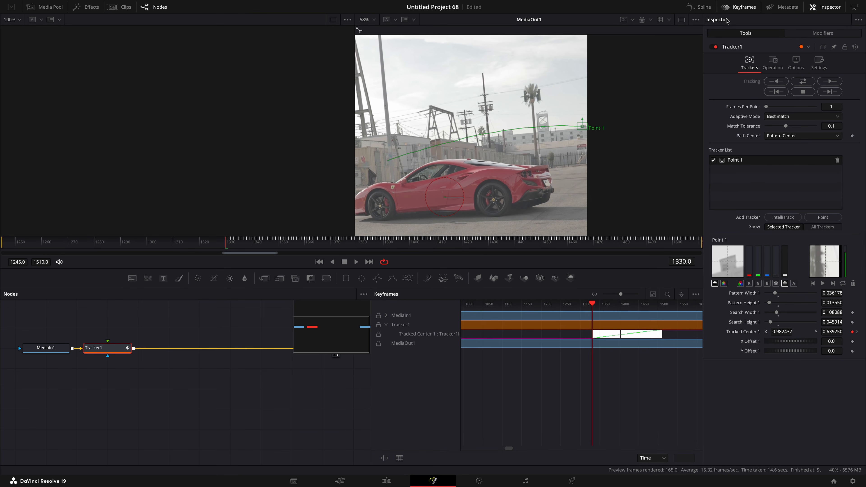
pyautogui.click(740, 3)
pyautogui.click(412, 244)
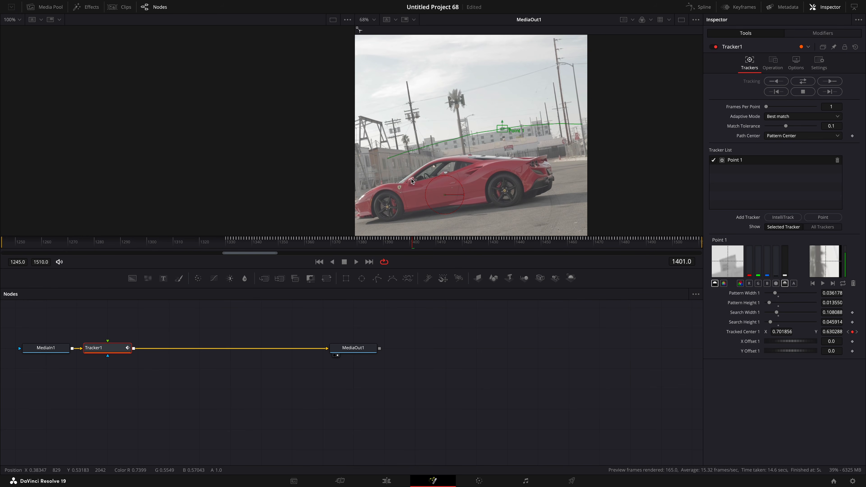
pyautogui.scroll(-5, 412, 175)
pyautogui.moveTo(398, 183); pyautogui.dragTo(418, 171)
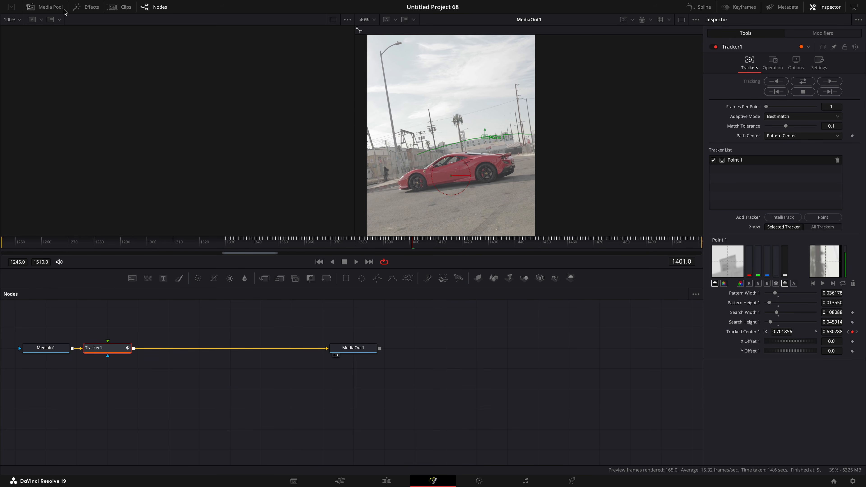
# Add Meteor.mov from the media pool as a new media input and connect it to Tracker1's foreground input.
pyautogui.click(55, 9)
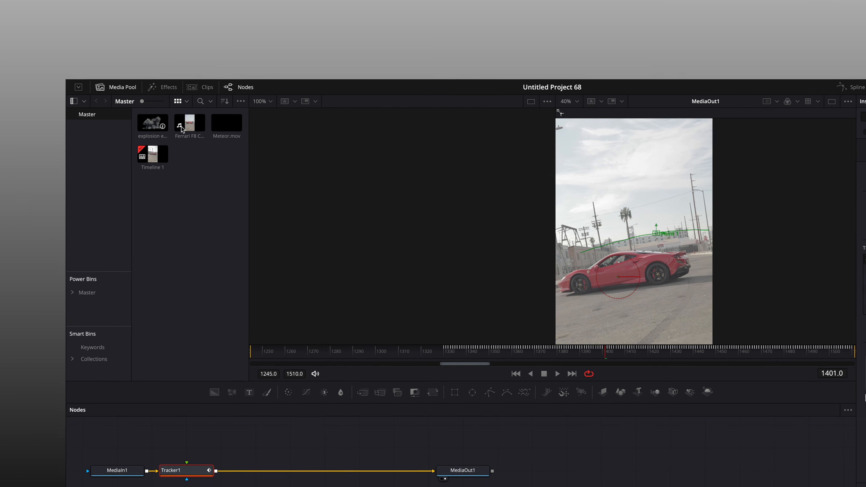
pyautogui.moveTo(244, 148); pyautogui.dragTo(225, 466)
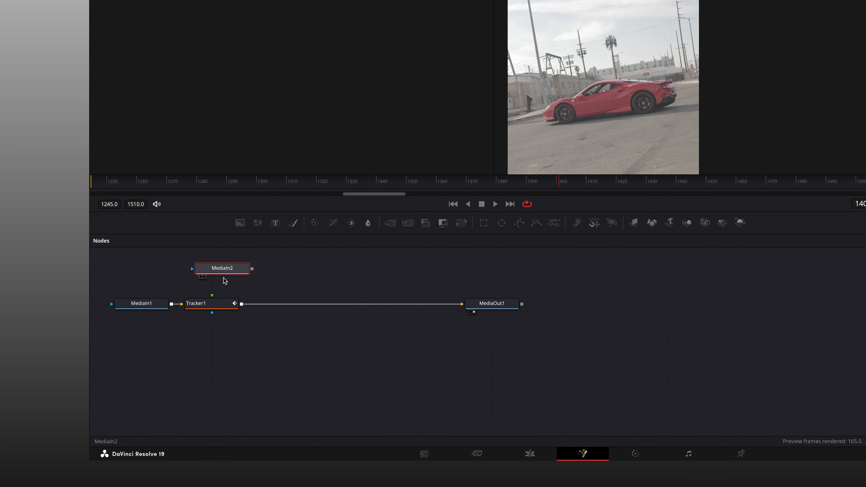
pyautogui.moveTo(255, 270); pyautogui.dragTo(214, 294)
# Set Tracker1's operation to Match Move.
pyautogui.click(205, 302)
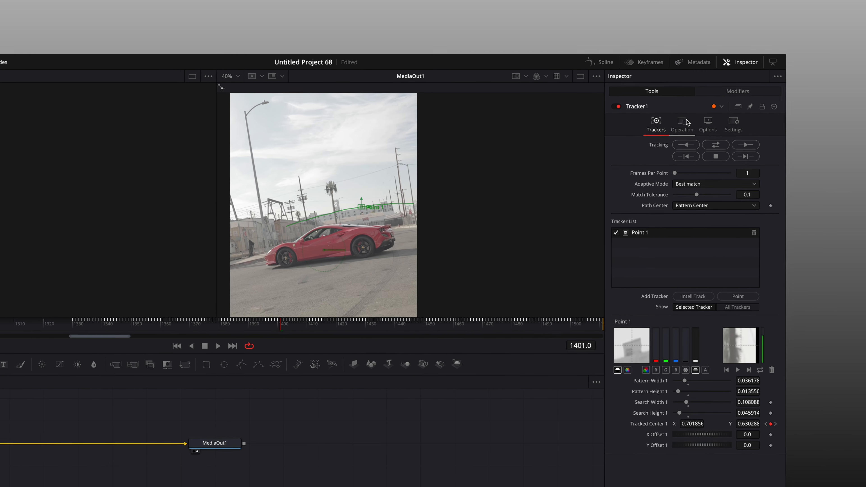
pyautogui.click(775, 78)
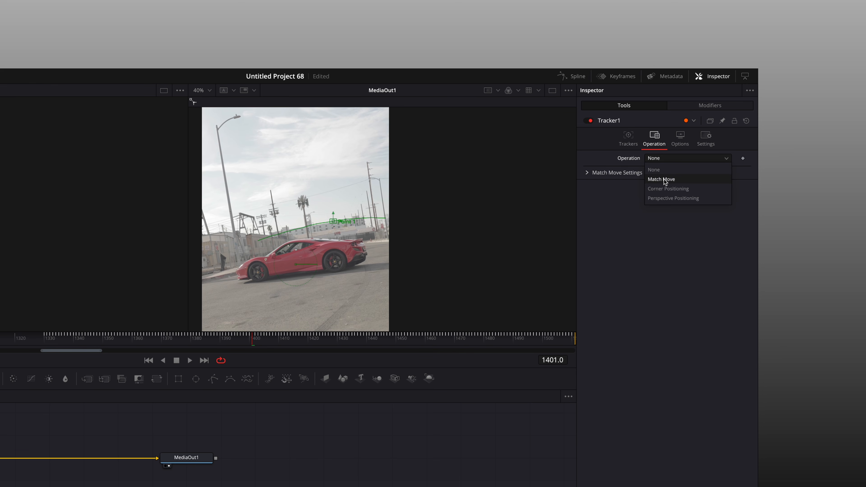
pyautogui.click(665, 181)
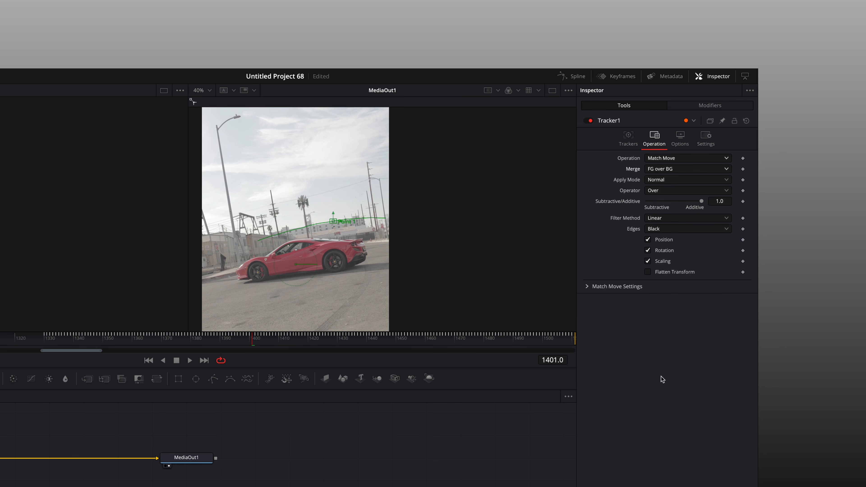
# Slide the Meteor clip in the keyframes timeline so it starts around frame 1332.
pyautogui.moveTo(77, 337); pyautogui.dragTo(402, 335)
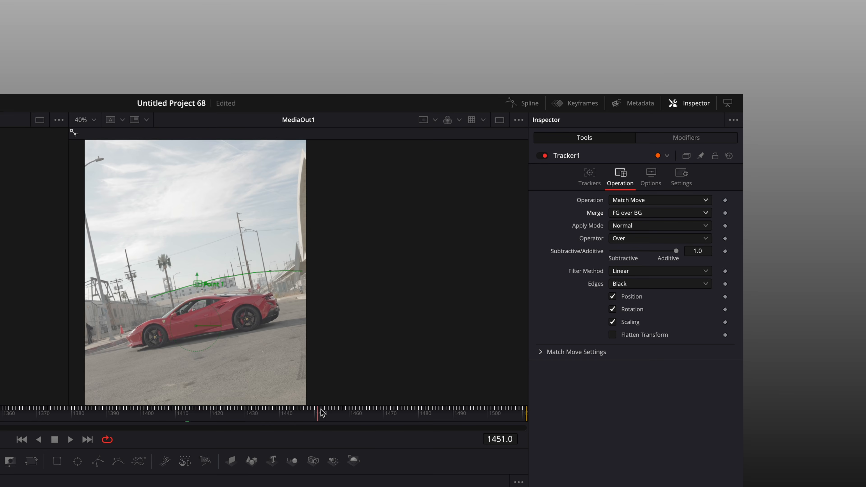
pyautogui.moveTo(322, 413); pyautogui.dragTo(345, 408)
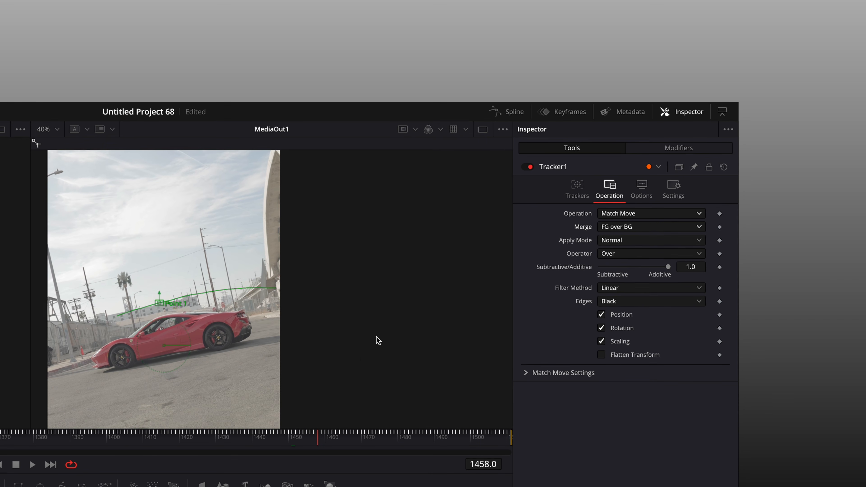
pyautogui.click(576, 103)
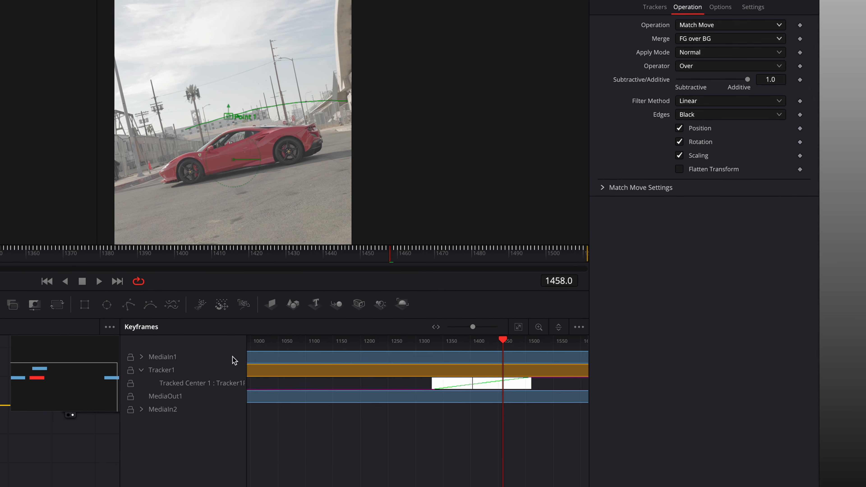
pyautogui.click(475, 430)
pyautogui.click(331, 286)
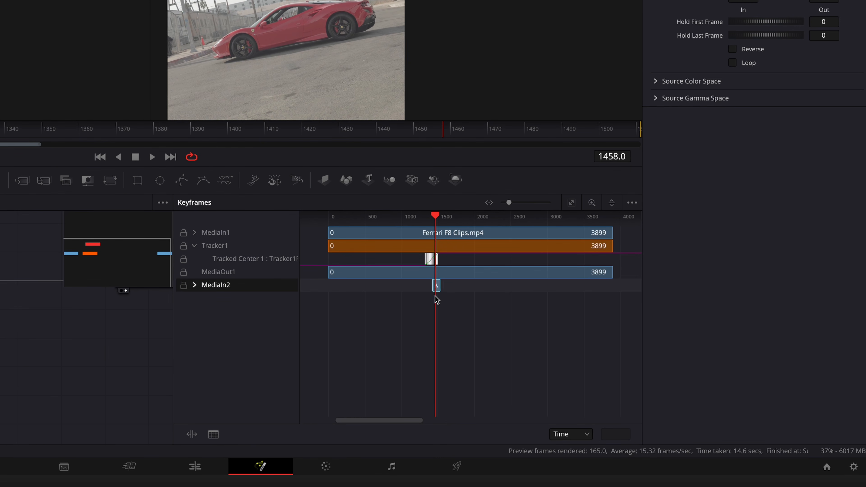
pyautogui.scroll(-5, 441, 296)
pyautogui.scroll(4, 412, 214)
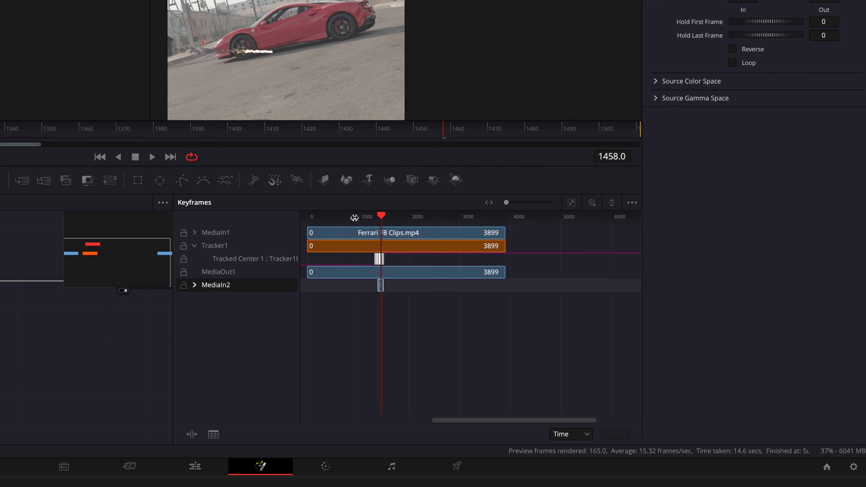
pyautogui.scroll(6, 356, 218)
pyautogui.moveTo(479, 286); pyautogui.dragTo(453, 285)
pyautogui.moveTo(259, 134); pyautogui.dragTo(417, 217)
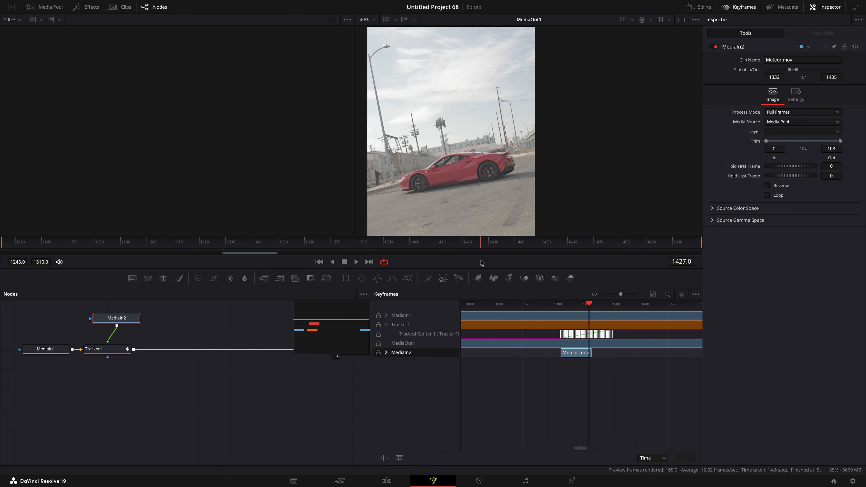
# Insert a Transform node between the meteor media input and Tracker1.
pyautogui.moveTo(419, 259); pyautogui.dragTo(330, 254)
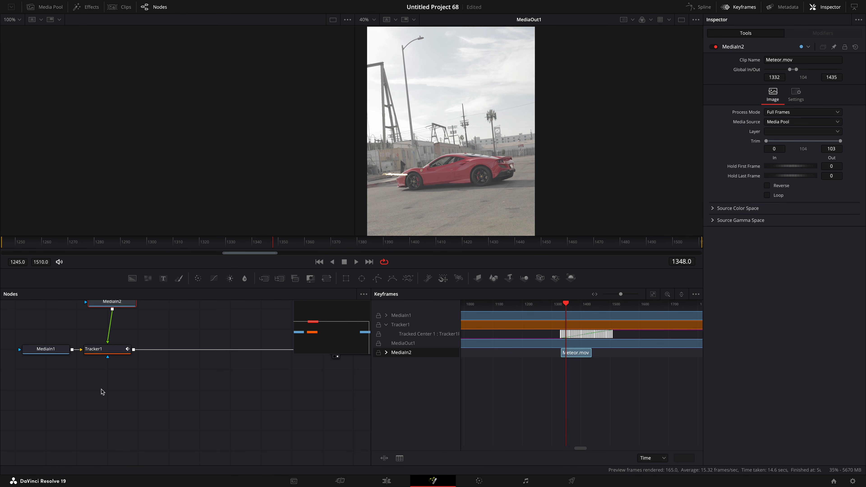
pyautogui.hotkey('shift', 'space')
pyautogui.write('transform')
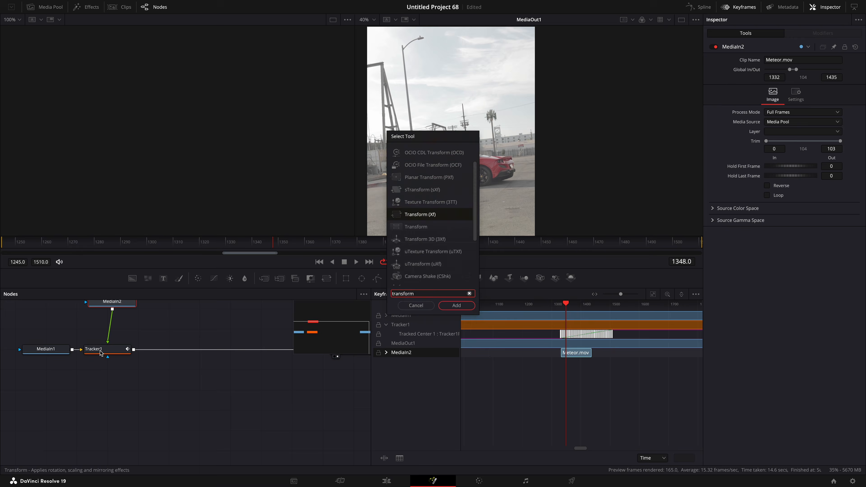
pyautogui.press('Return')
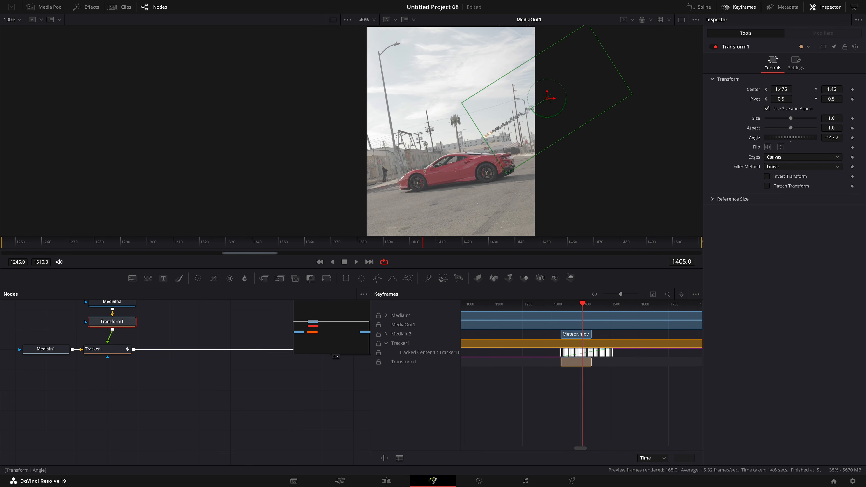
# Add explosion effect.mov from the media pool to the node editor as another media input.
pyautogui.moveTo(419, 246); pyautogui.dragTo(399, 224)
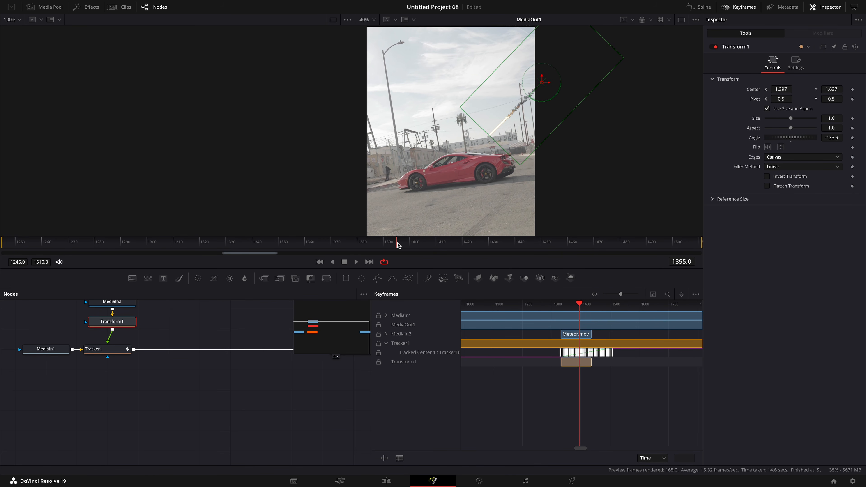
pyautogui.click(69, 8)
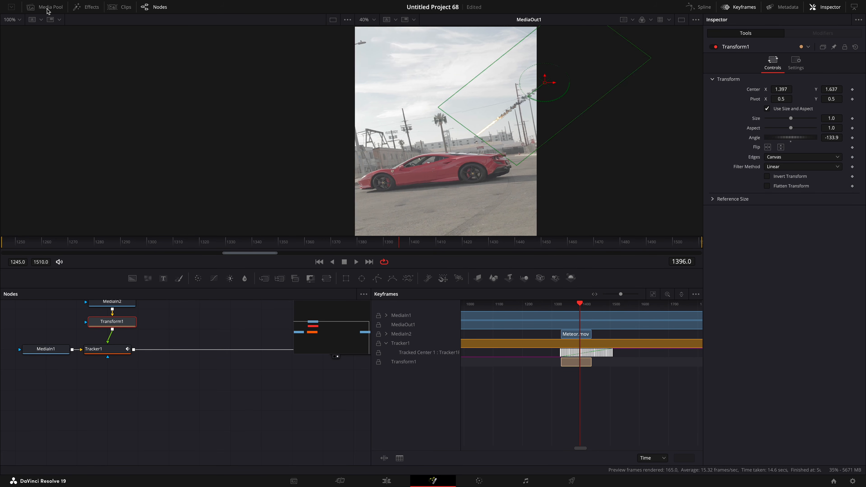
pyautogui.moveTo(202, 327); pyautogui.dragTo(202, 312)
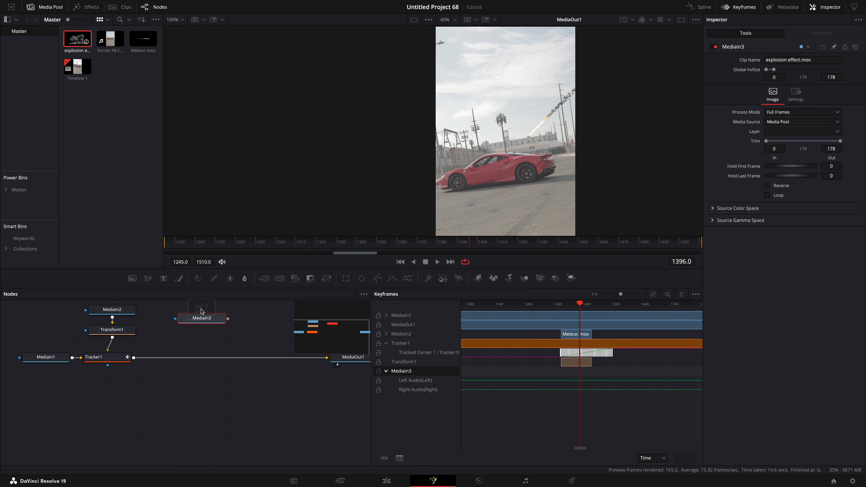
pyautogui.click(63, 6)
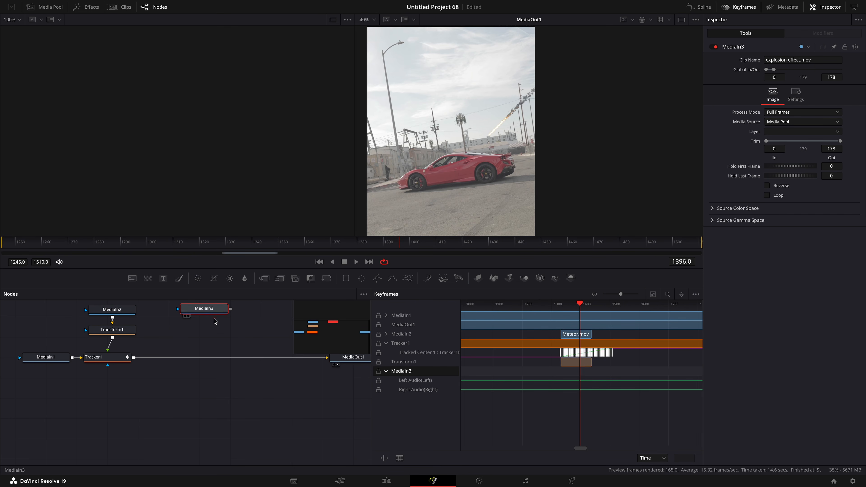
# Duplicate the Transform and Tracker nodes, chain the copy after Tracker1, and feed the explosion into the copied Transform.
pyautogui.moveTo(372, 405); pyautogui.dragTo(404, 406)
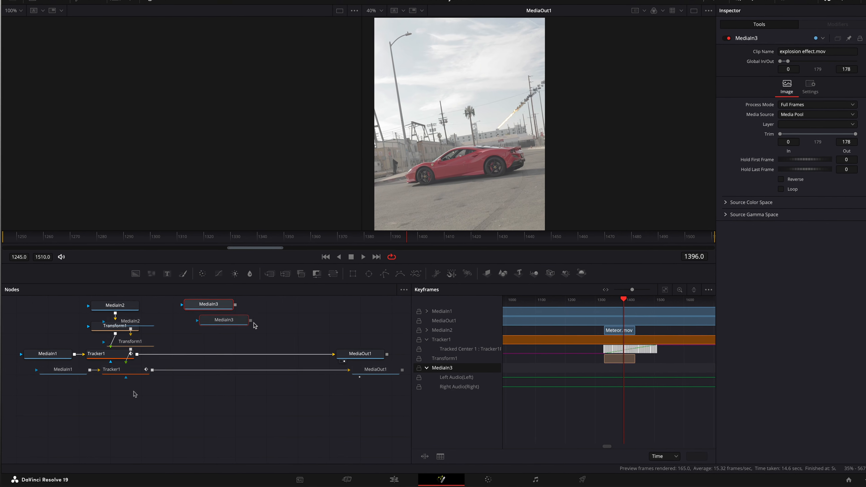
pyautogui.moveTo(133, 392); pyautogui.dragTo(165, 323)
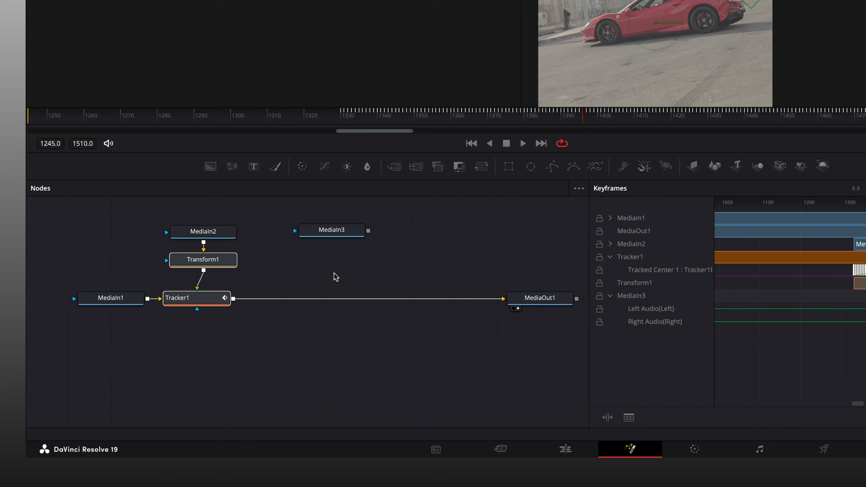
pyautogui.click(248, 338)
pyautogui.moveTo(346, 273); pyautogui.dragTo(345, 297)
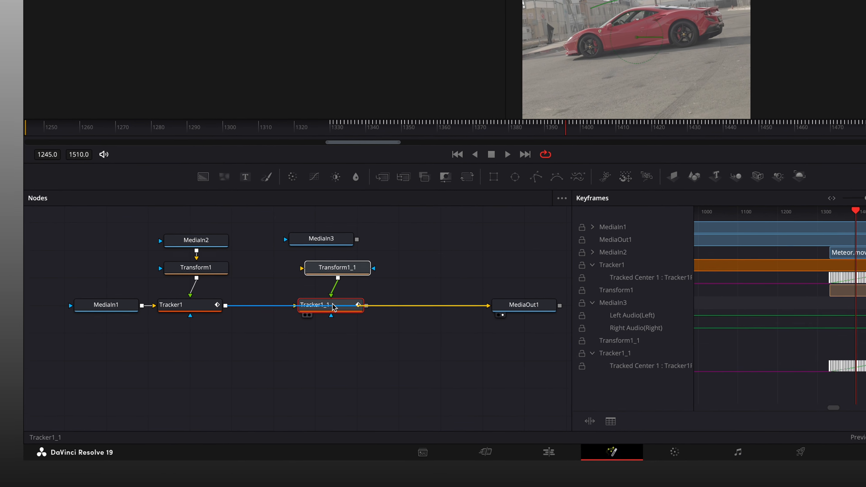
pyautogui.moveTo(285, 295); pyautogui.dragTo(278, 321)
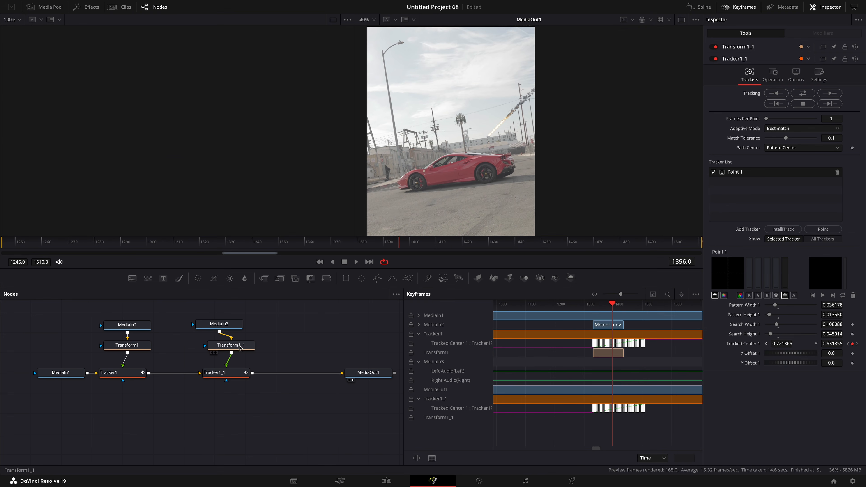
# Slide the explosion clip in the keyframes timeline to start at about frame 1396.
pyautogui.click(653, 295)
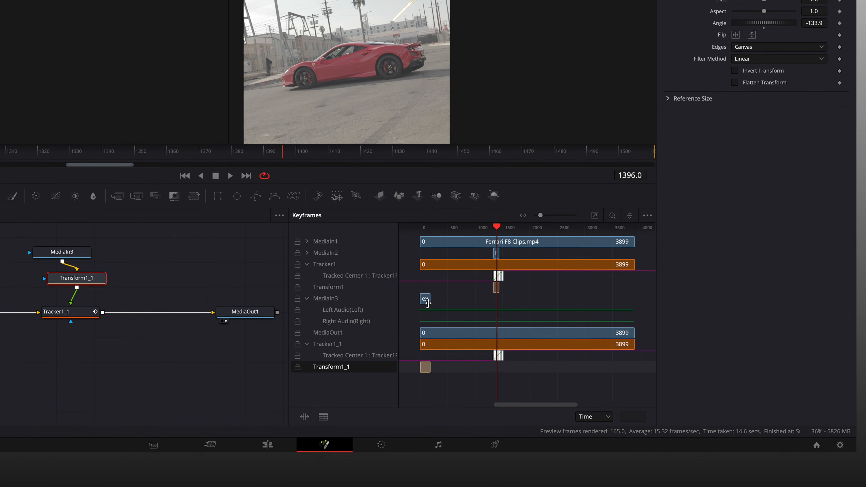
pyautogui.click(428, 302)
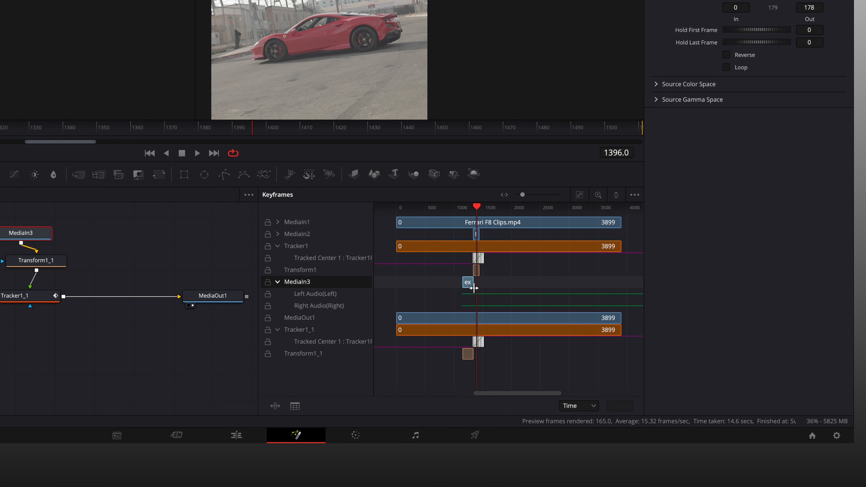
pyautogui.hscroll(-1, 483, 293)
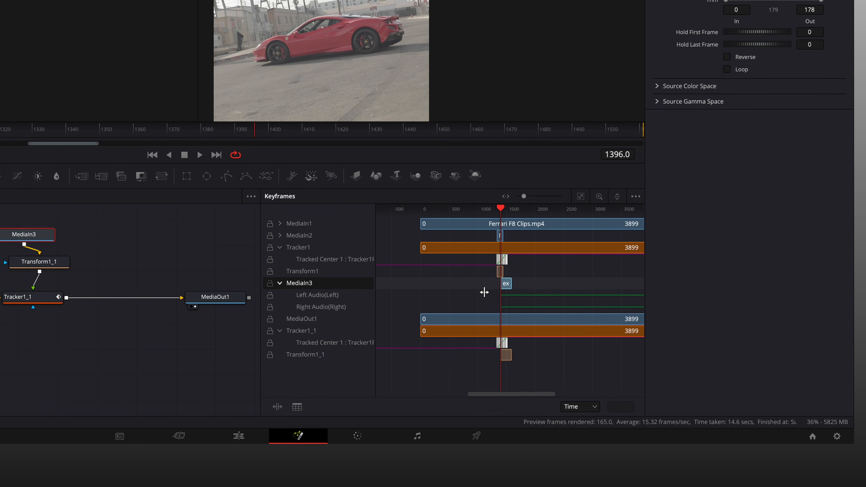
pyautogui.scroll(5, 505, 290)
pyautogui.scroll(-4, 500, 290)
pyautogui.scroll(1, 500, 290)
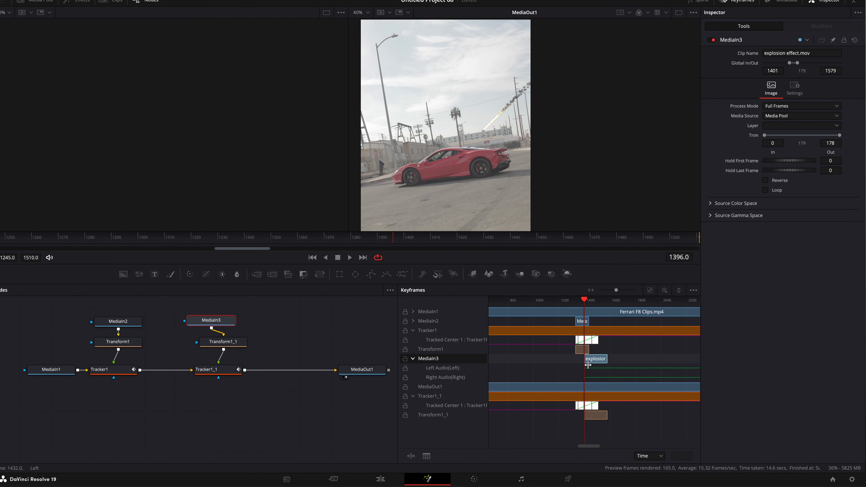
pyautogui.scroll(5, 554, 328)
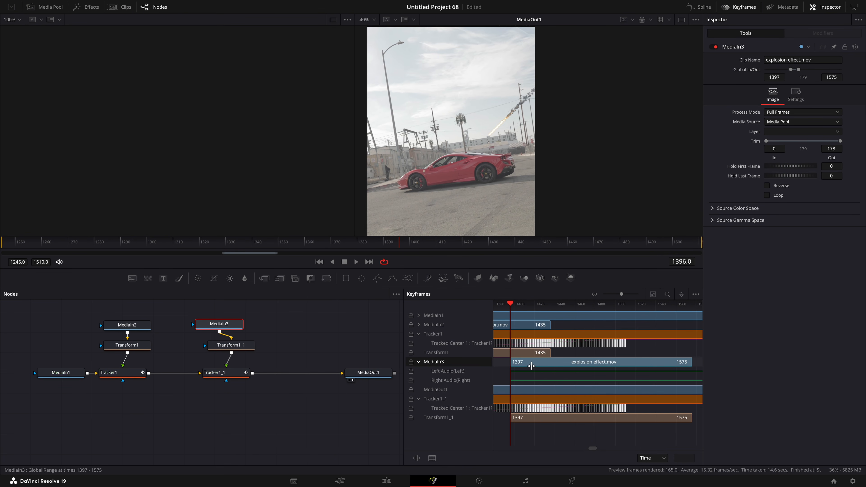
# Place the explosion with Transform1_1: size 0.548, centre X 1.0, centre Y about 1.148, angle about 13.6.
pyautogui.moveTo(404, 247); pyautogui.dragTo(450, 252)
pyautogui.click(231, 347)
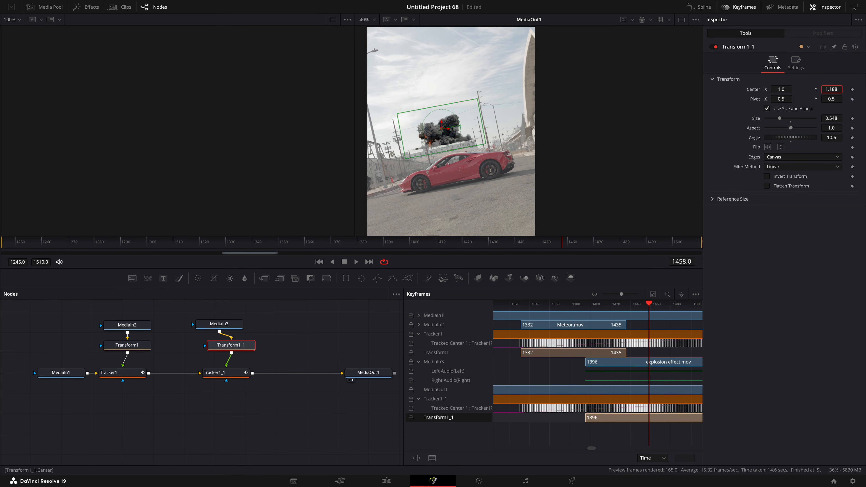
pyautogui.moveTo(571, 242); pyautogui.dragTo(643, 246)
pyautogui.moveTo(832, 137); pyautogui.dragTo(832, 138)
pyautogui.moveTo(631, 243); pyautogui.dragTo(571, 242)
pyautogui.moveTo(832, 90); pyautogui.dragTo(826, 89)
pyautogui.moveTo(580, 242); pyautogui.dragTo(476, 218)
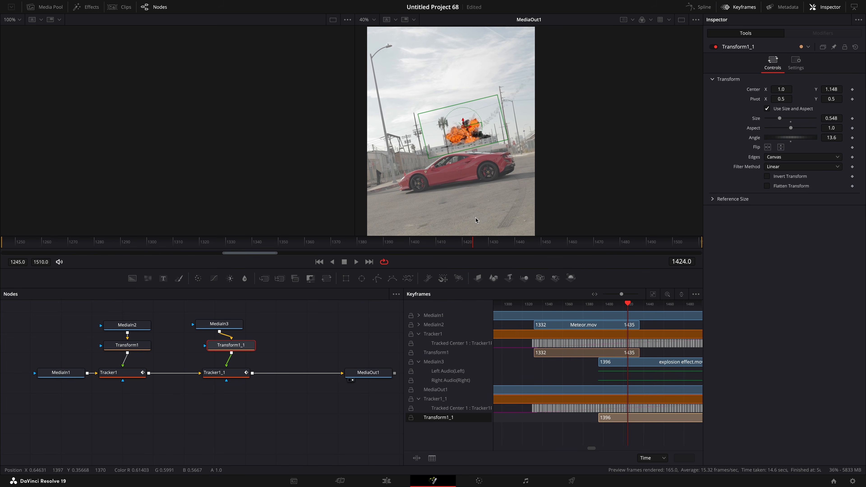
# Switch to the Edit page and preview the composited clip in the timeline.
pyautogui.click(386, 481)
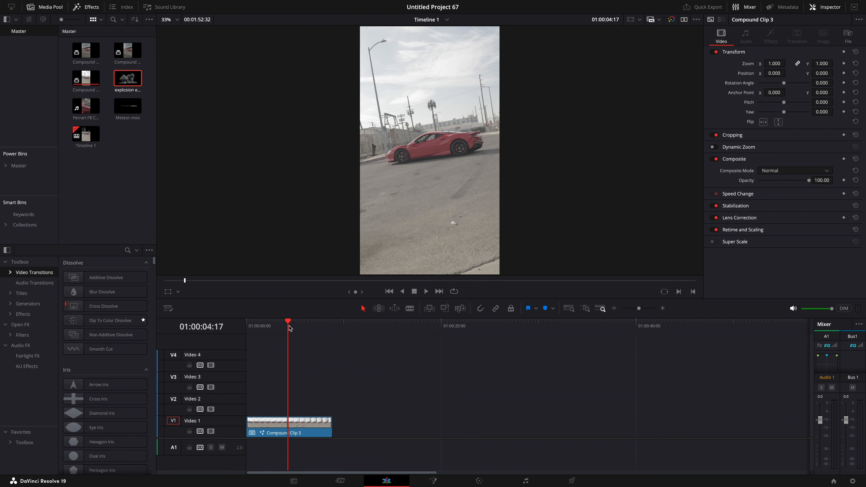
pyautogui.moveTo(289, 329); pyautogui.dragTo(306, 323)
pyautogui.scroll(5, 406, 132)
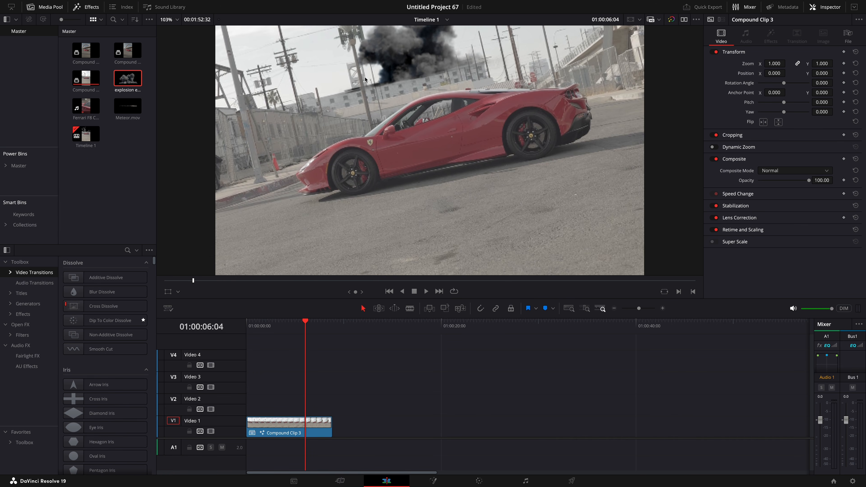
# Duplicate the compound clip from Video 1 onto the Video 2 track above it.
pyautogui.scroll(-5, 365, 77)
pyautogui.scroll(-2, 412, 94)
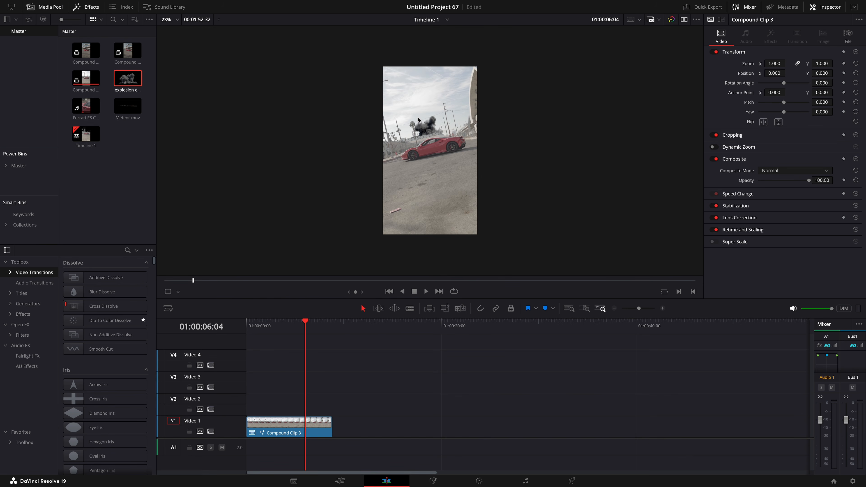
pyautogui.scroll(2, 391, 196)
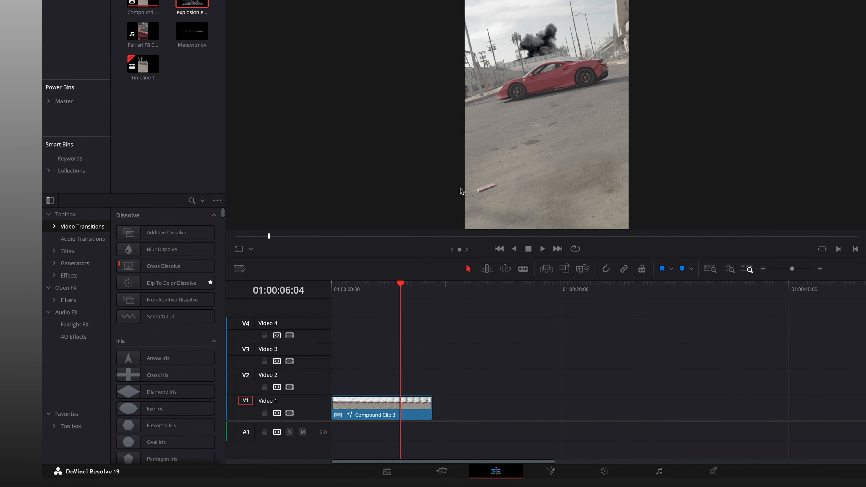
pyautogui.moveTo(351, 414); pyautogui.dragTo(354, 389)
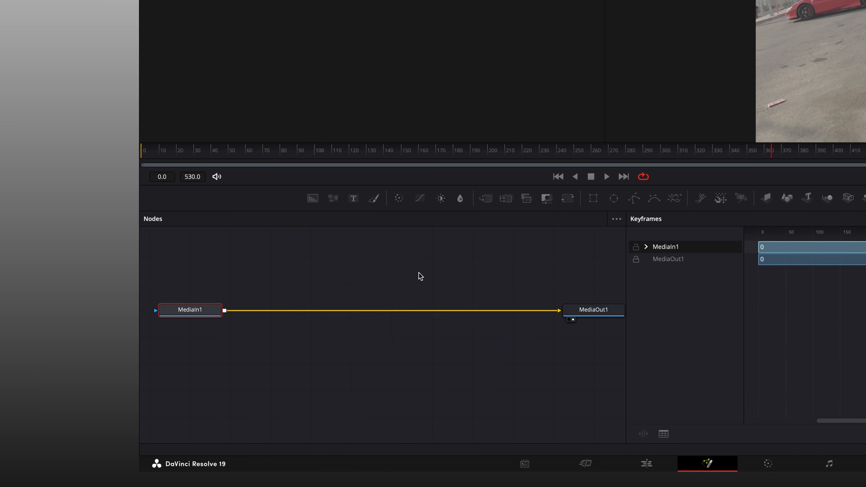
pyautogui.click(648, 464)
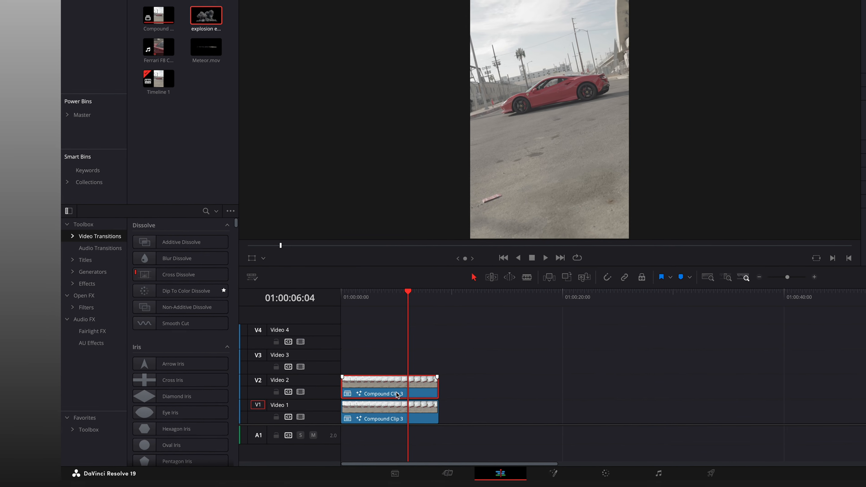
# Open the Video 1 clip on the Color page, add an alpha output and connect node 01's alpha to it.
pyautogui.click(464, 402)
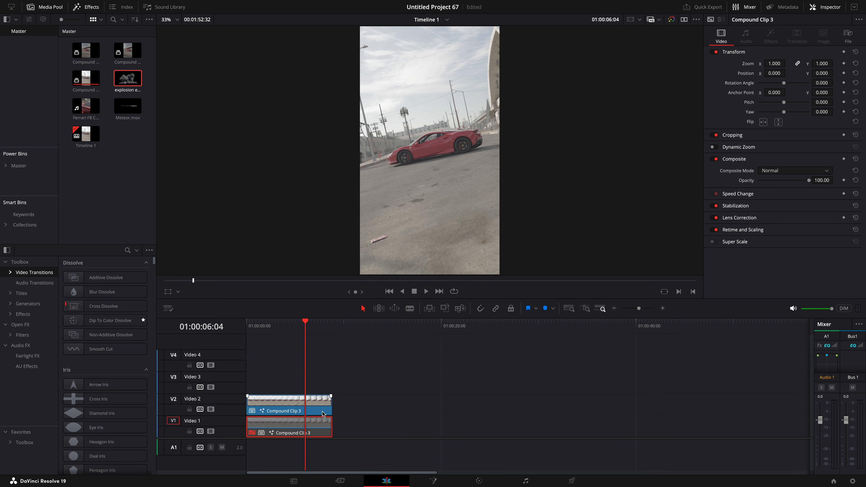
pyautogui.click(479, 481)
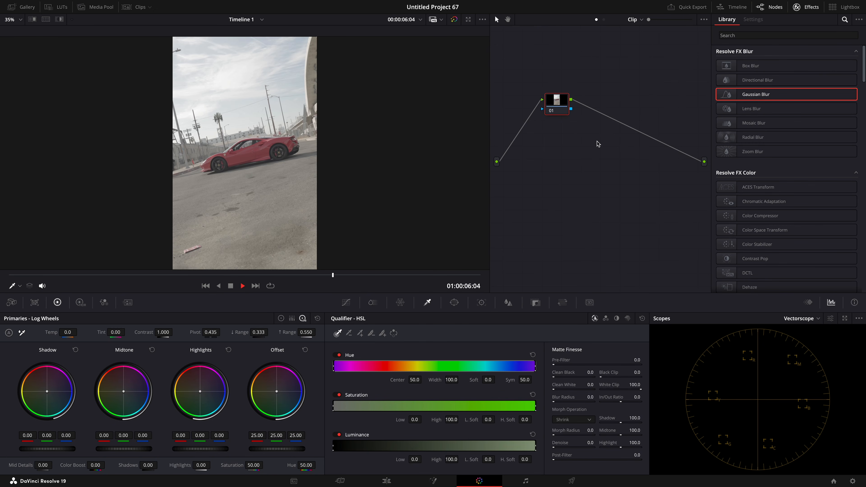
pyautogui.rightClick(626, 149)
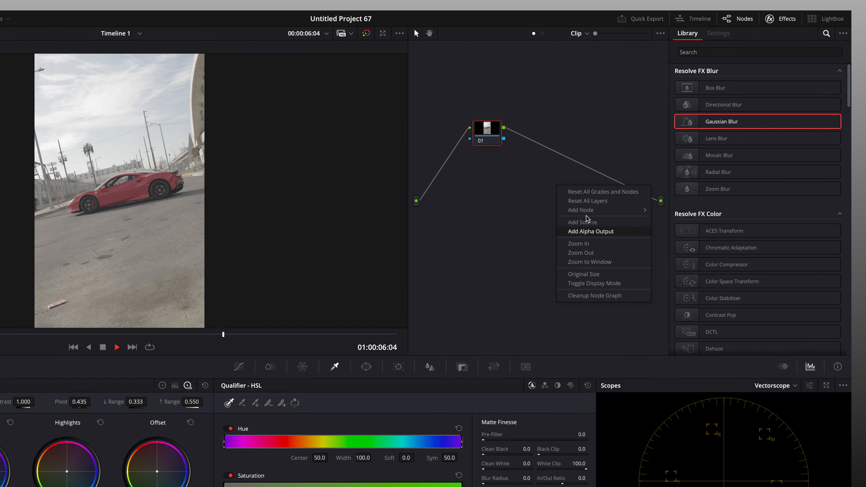
pyautogui.click(641, 178)
pyautogui.moveTo(463, 158); pyautogui.dragTo(633, 244)
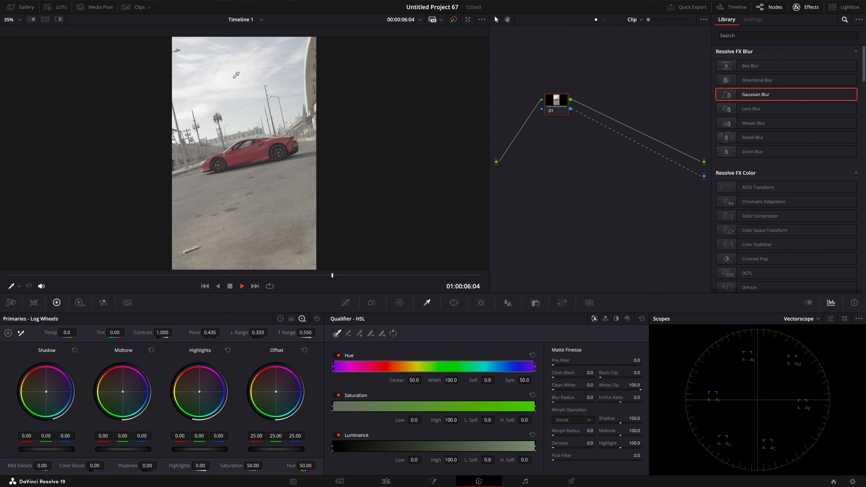
# Key the sky with the HSL qualifier picker, invert the selection, and raise the luminance low to about 68.8.
pyautogui.click(144, 110)
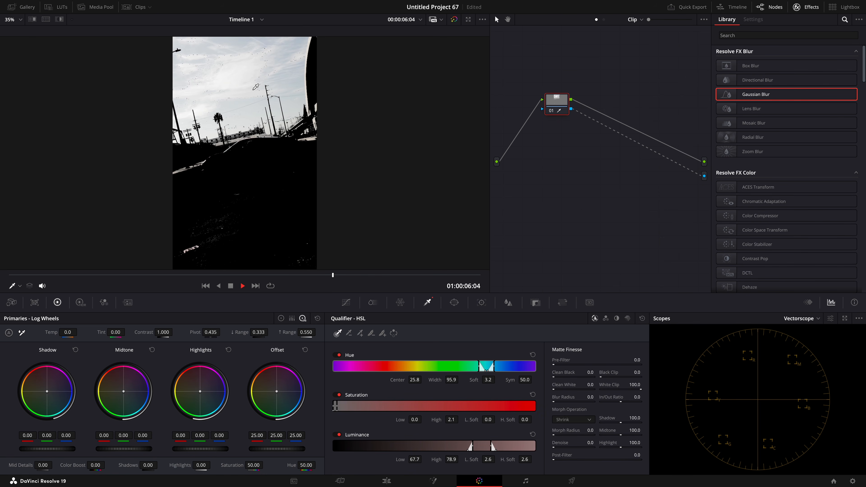
pyautogui.click(243, 65)
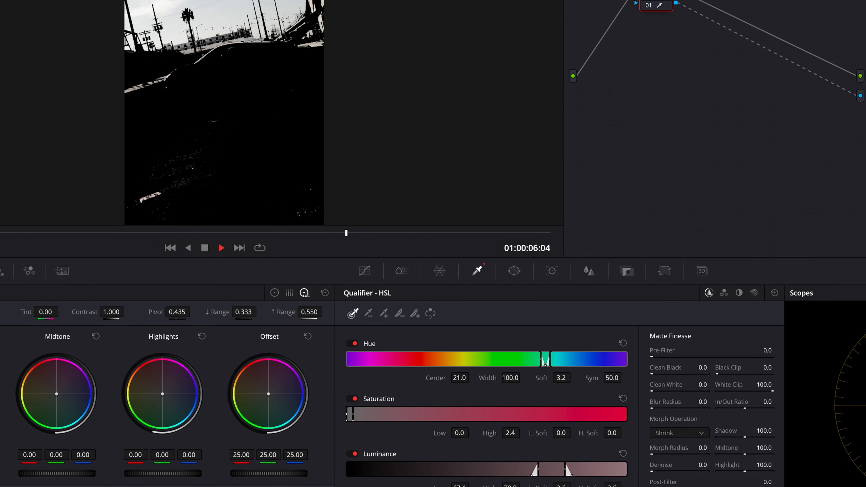
pyautogui.click(430, 314)
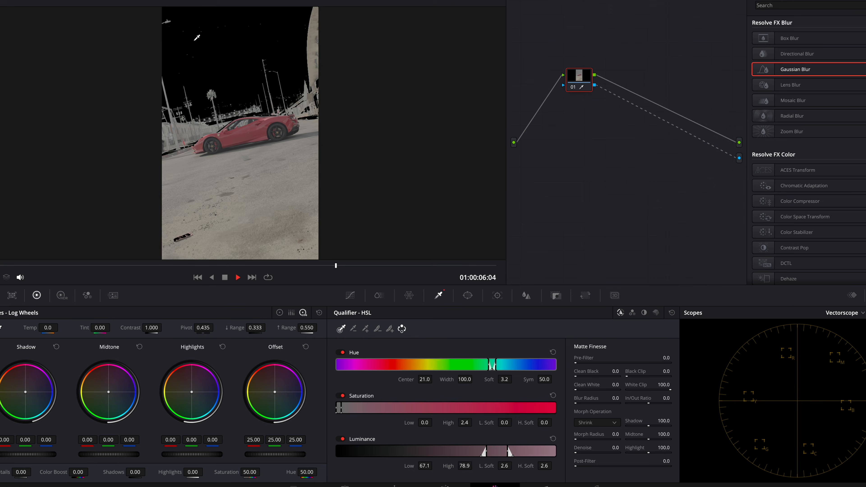
pyautogui.moveTo(195, 40); pyautogui.dragTo(238, 62)
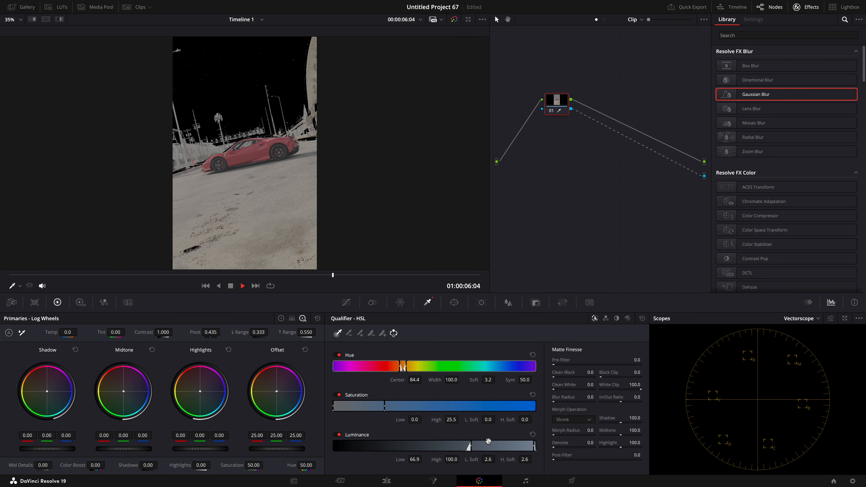
pyautogui.moveTo(471, 445); pyautogui.dragTo(474, 445)
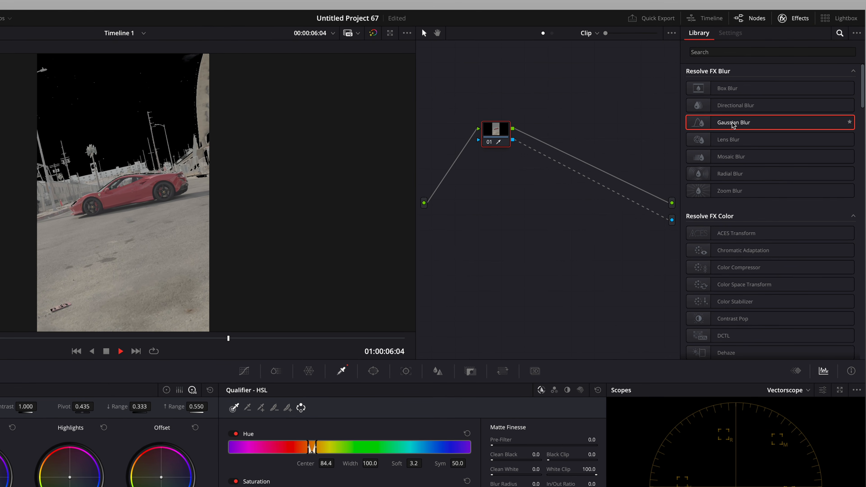
# Apply Gaussian Blur to node 01 and set its horizontal strength to about 0.184.
pyautogui.click(738, 89)
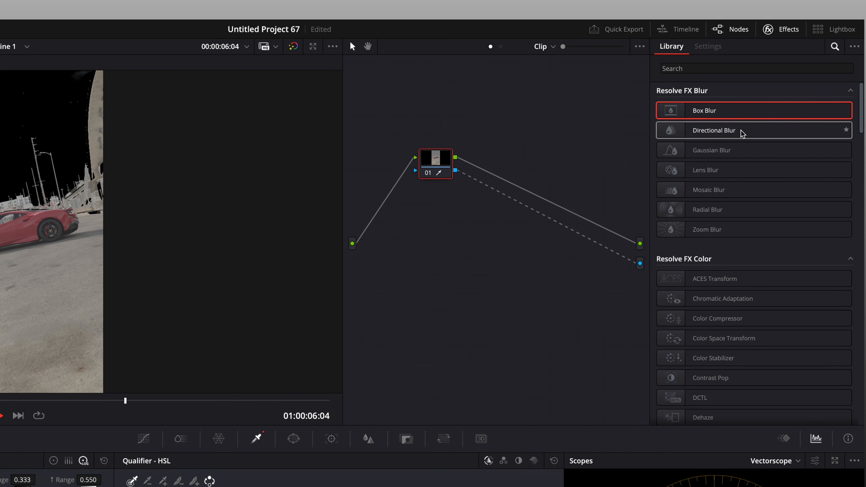
pyautogui.moveTo(750, 150); pyautogui.dragTo(440, 168)
pyautogui.moveTo(752, 105); pyautogui.dragTo(775, 66)
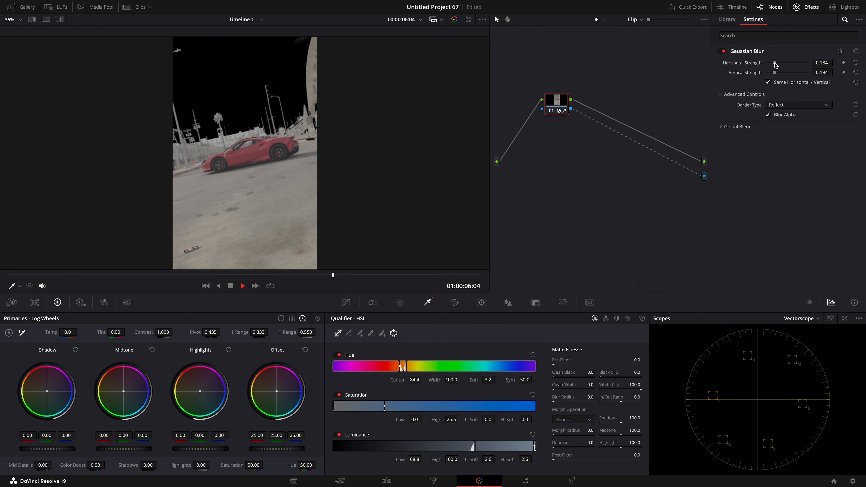
# Select the Video 3 clip, delete its Gaussian Blur effect on the Color page, and return to the Edit page.
pyautogui.click(380, 477)
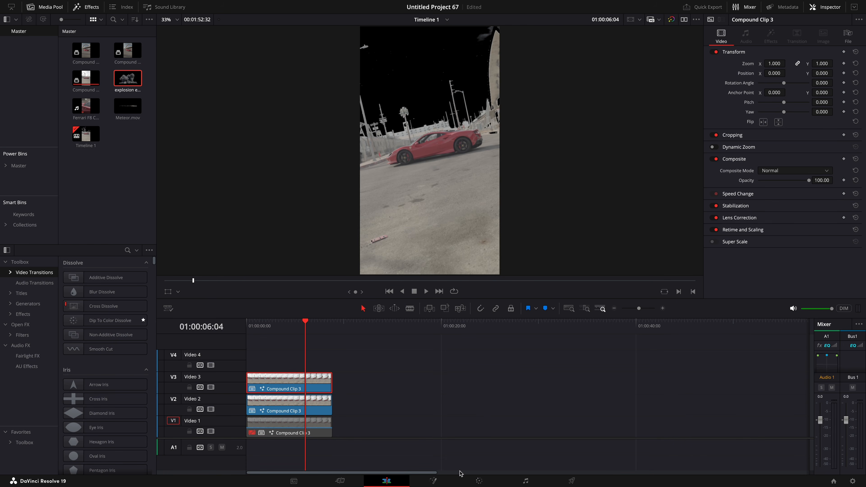
pyautogui.click(479, 481)
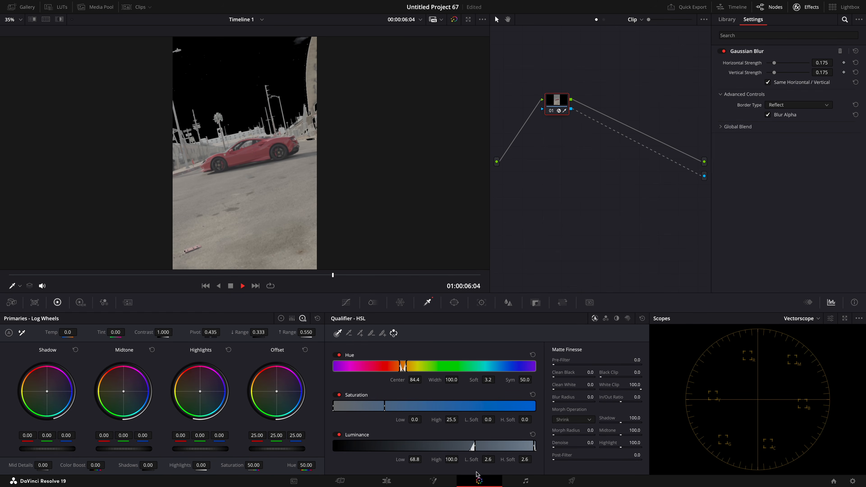
pyautogui.click(841, 51)
pyautogui.click(387, 481)
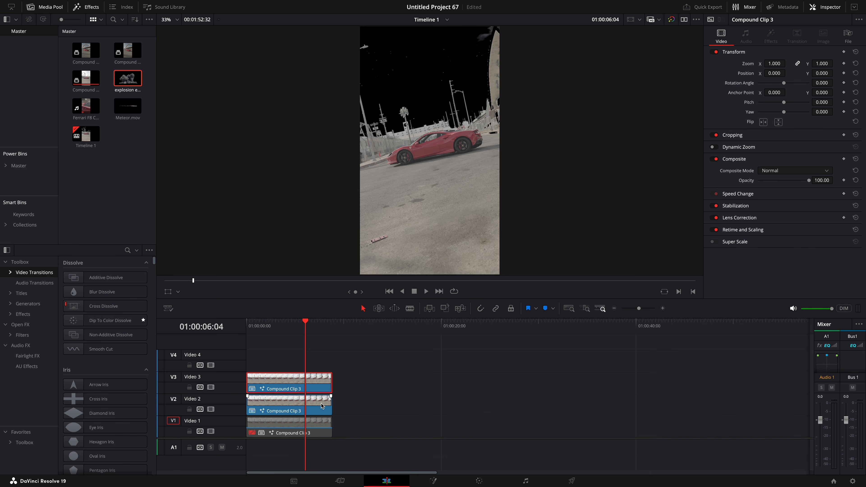
# Disable the selected clip and step frame by frame around the explosion to review the composite.
pyautogui.press('d')
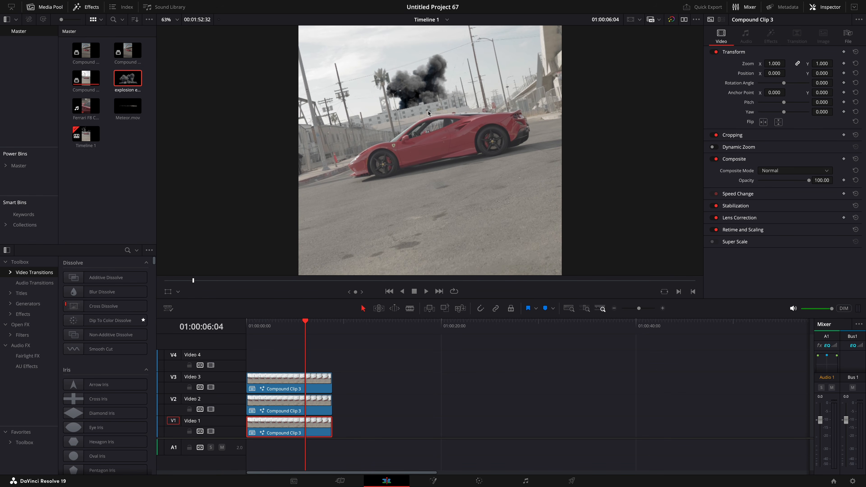
pyautogui.scroll(4, 429, 113)
pyautogui.press('Left')
pyautogui.press('Left')
pyautogui.press('Left')
pyautogui.press('Left')
pyautogui.press('Left')
pyautogui.press('Left')
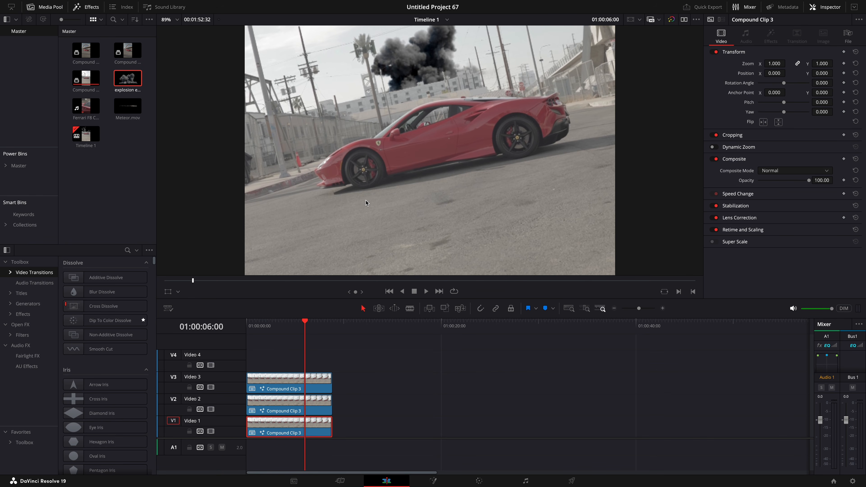
pyautogui.press('Right')
pyautogui.press('Right')
pyautogui.press('Right')
pyautogui.press('Right')
pyautogui.press('Right')
pyautogui.press('Right')
pyautogui.press('Right')
pyautogui.press('Right')
pyautogui.press('Right')
pyautogui.press('Right')
pyautogui.press('Right')
pyautogui.press('Right')
pyautogui.press('Right')
pyautogui.press('Right')
pyautogui.press('Right')
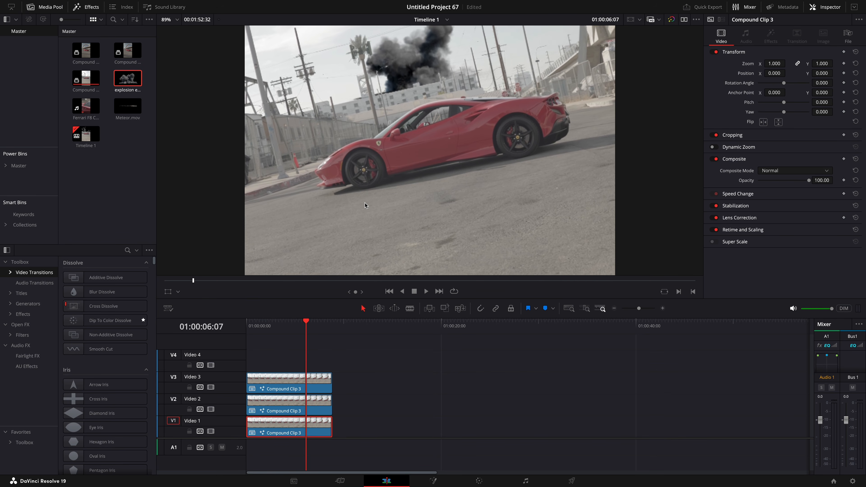
pyautogui.press('Right')
pyautogui.press('Right')
pyautogui.press('Right')
pyautogui.press('Right')
pyautogui.press('Right')
pyautogui.press('Right')
pyautogui.press('Right')
pyautogui.press('Right')
pyautogui.press('Right')
pyautogui.press('Right')
pyautogui.press('Right')
pyautogui.press('Right')
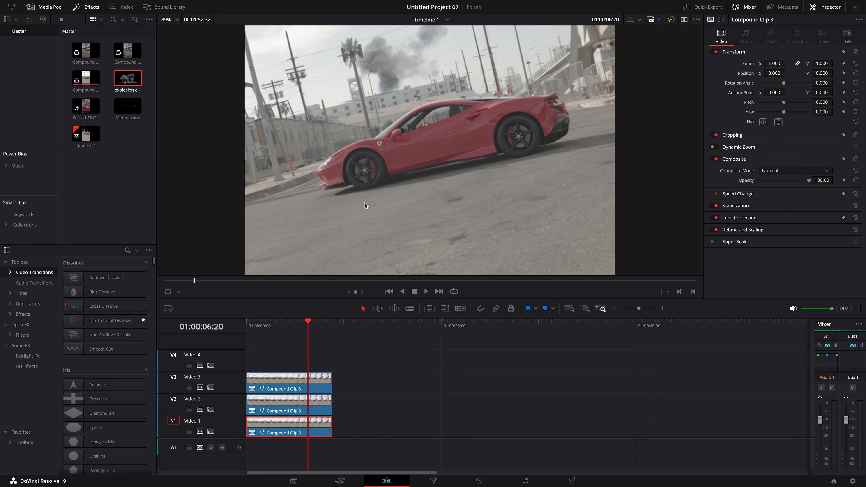